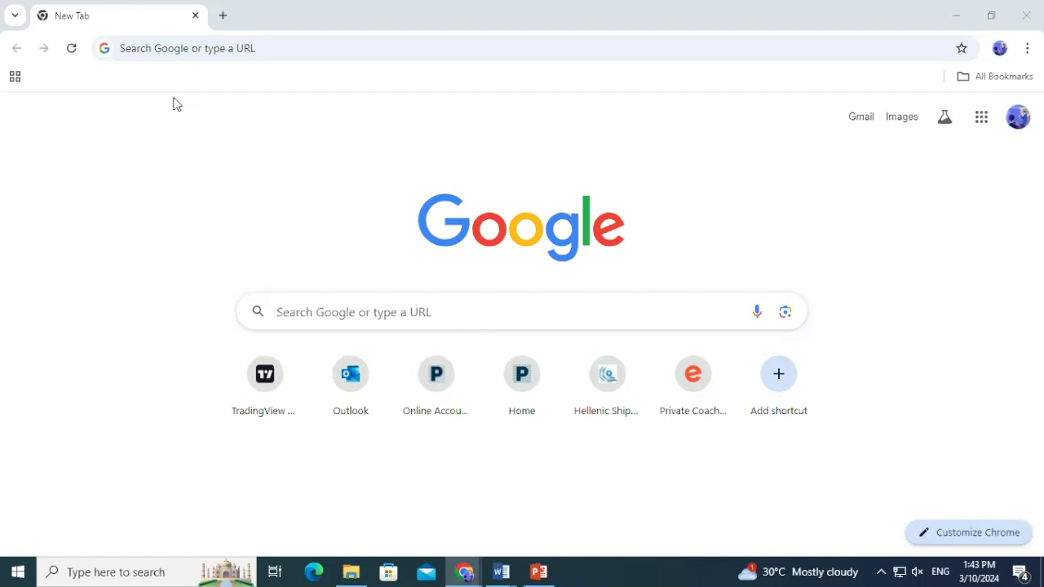
# - Load the Phillip Capital site by entering 'Phillip', then go to Platforms > Phillip Nova
pyautogui.click(180, 48)
pyautogui.write('Phillip.com.my')
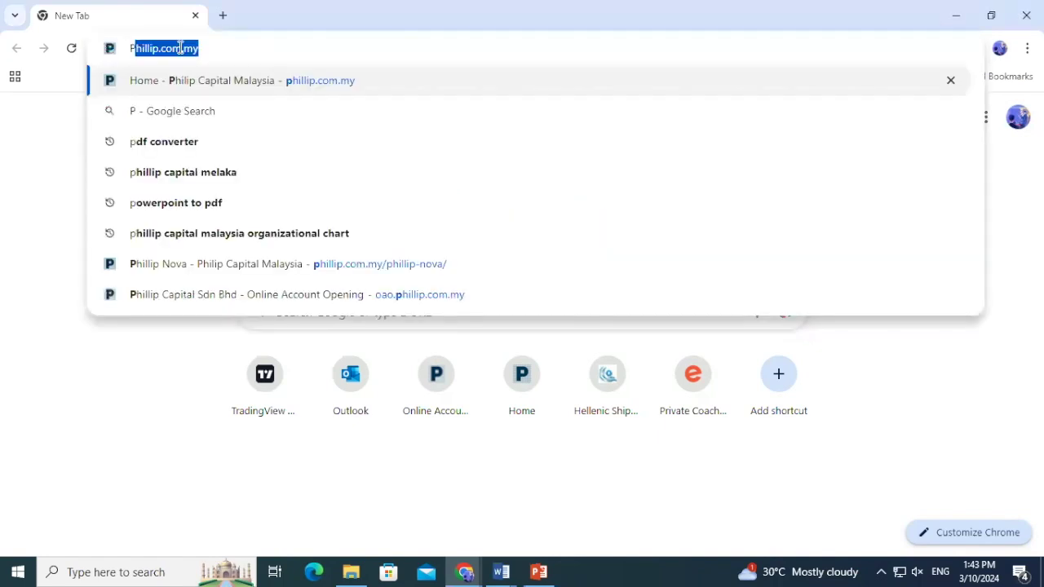
pyautogui.press('Return')
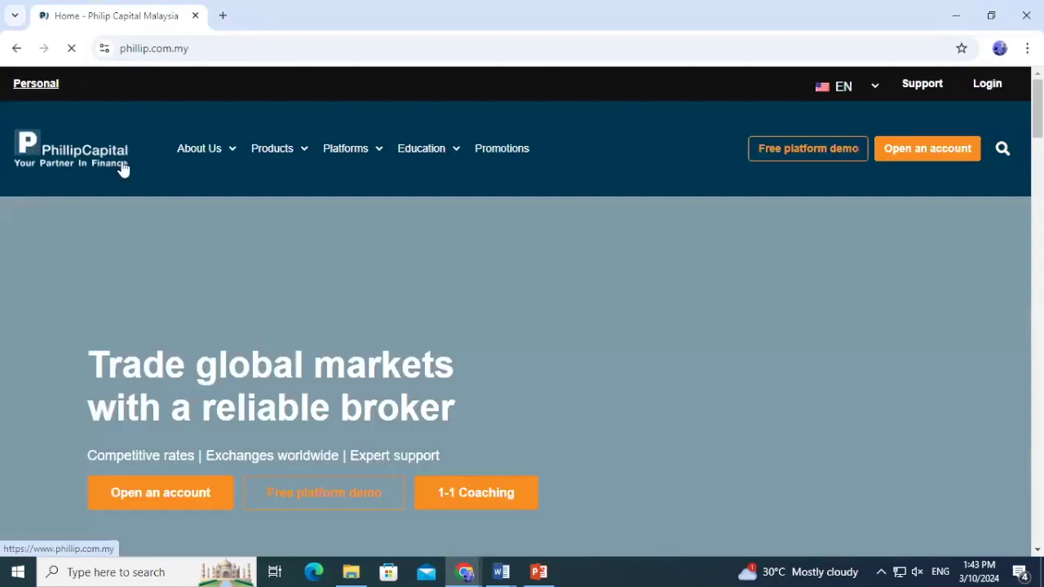
pyautogui.moveTo(345, 150)
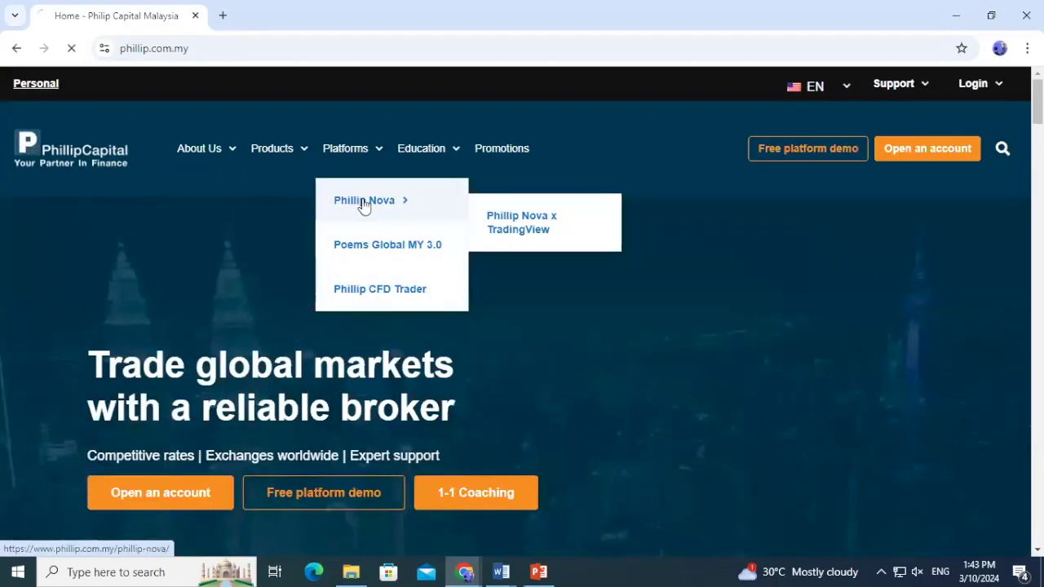
pyautogui.click(362, 202)
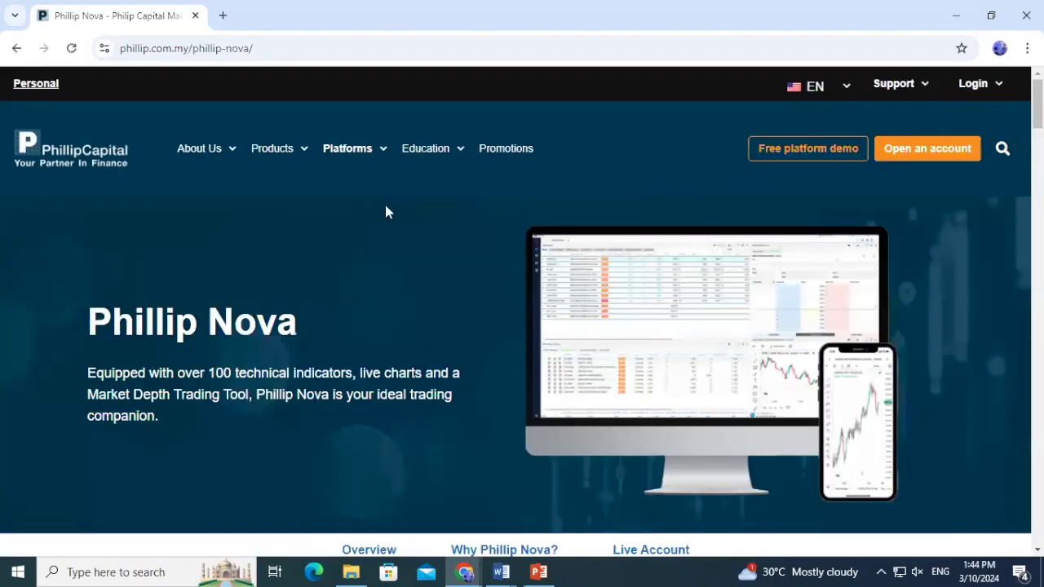
# - Scroll down the Phillip Nova page and download the desktop application
pyautogui.scroll(-6, 646, 259)
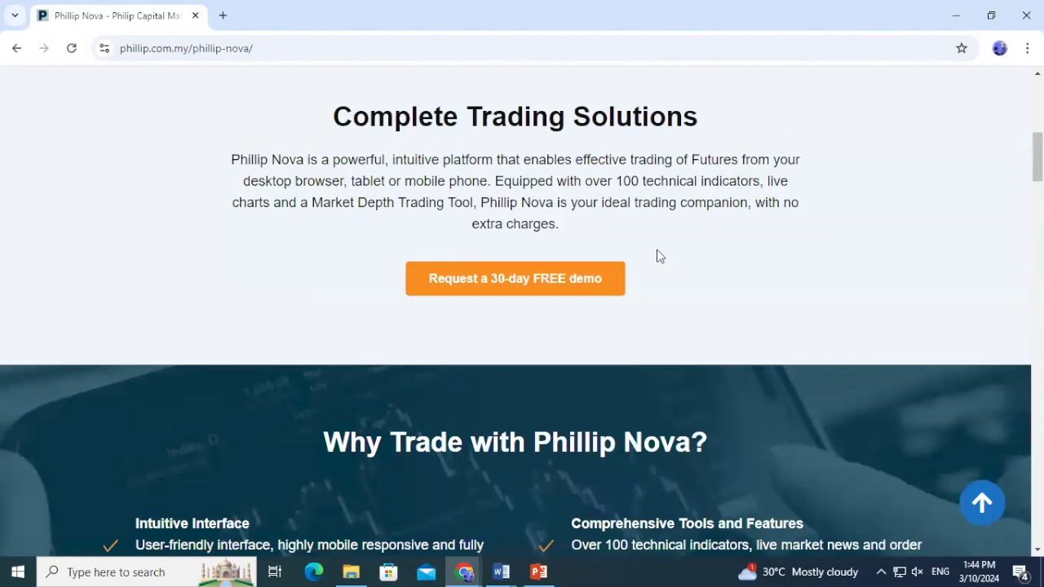
pyautogui.scroll(-8, 729, 366)
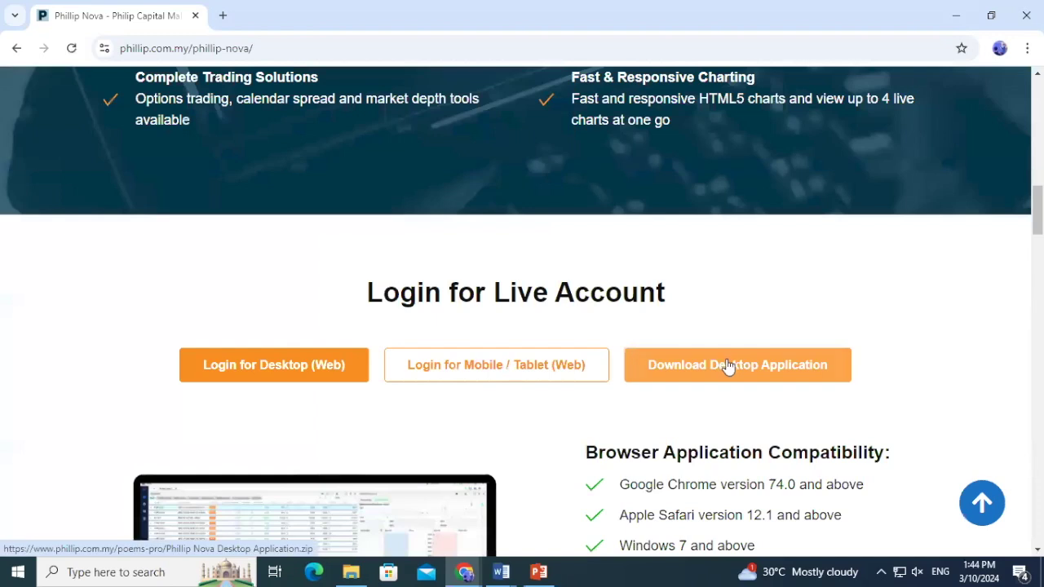
pyautogui.click(729, 366)
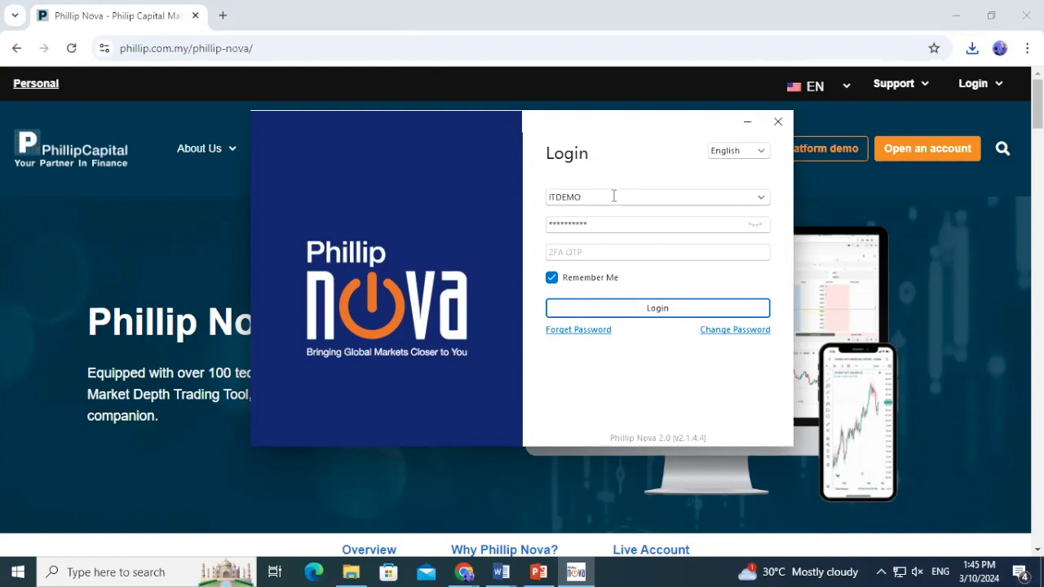
# - Log in with the account username and password and load the Professional workspace template
pyautogui.click(614, 196)
pyautogui.click(612, 226)
pyautogui.click(633, 307)
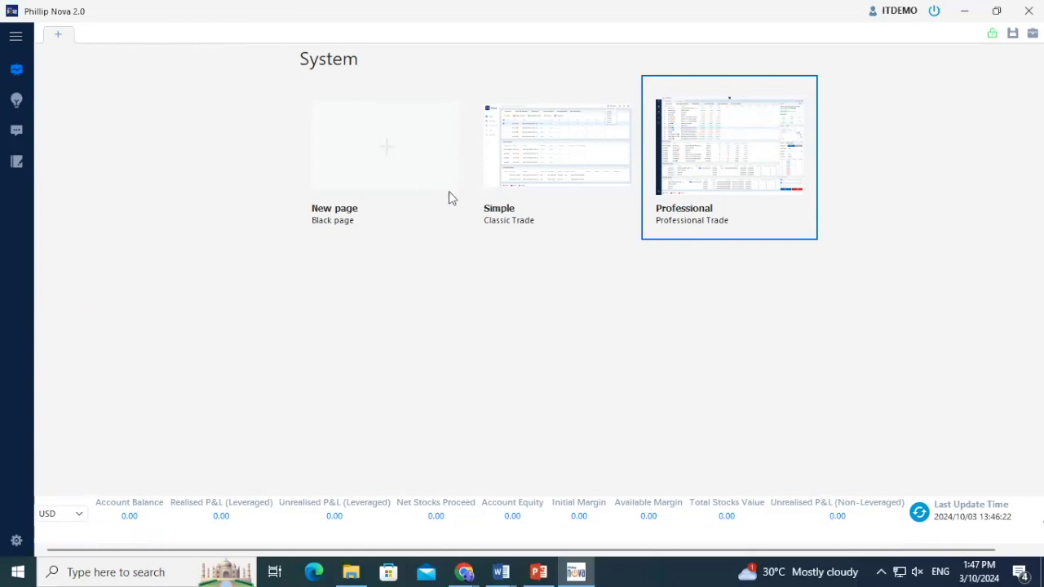
pyautogui.click(711, 163)
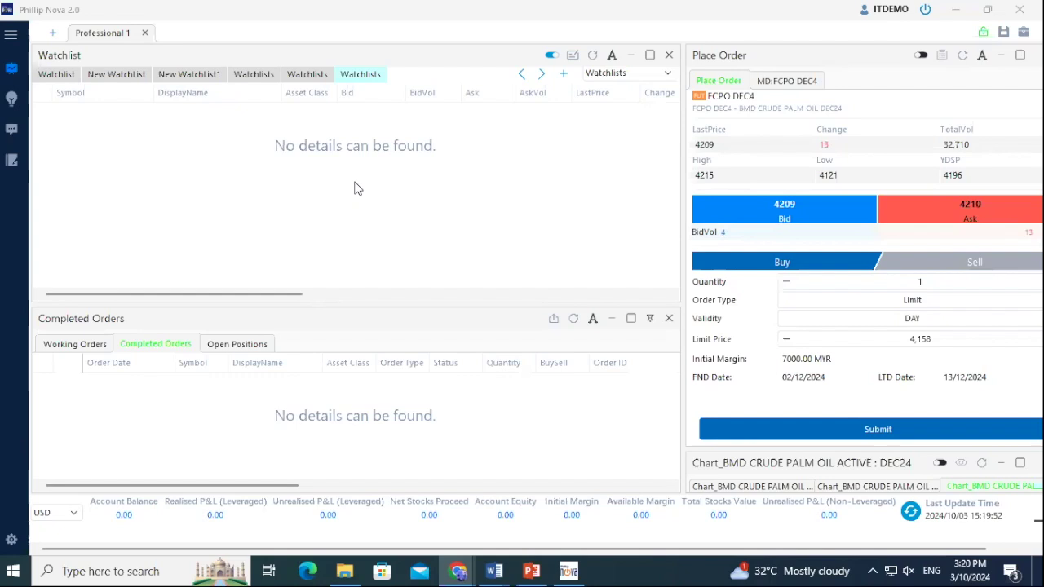
# - From Add Symbols under All Products, add FCPO ACT crude palm oil to the watchlist
pyautogui.rightClick(353, 189)
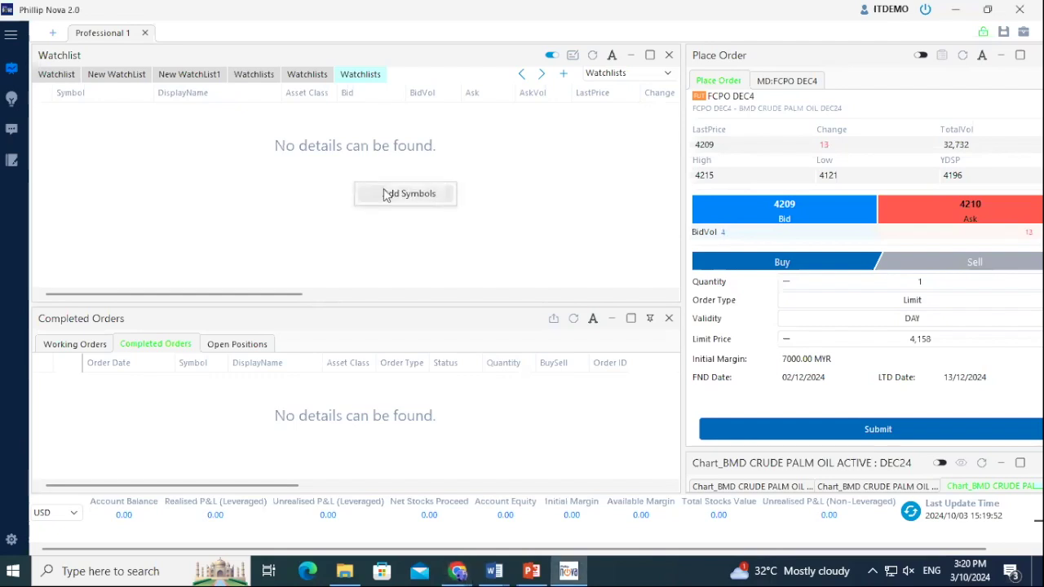
pyautogui.click(388, 195)
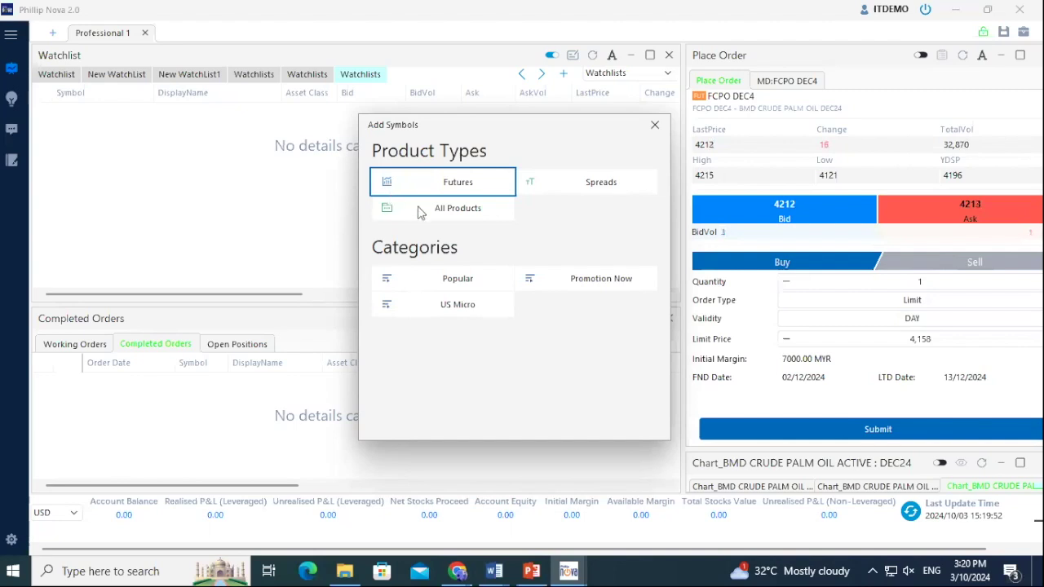
pyautogui.click(418, 211)
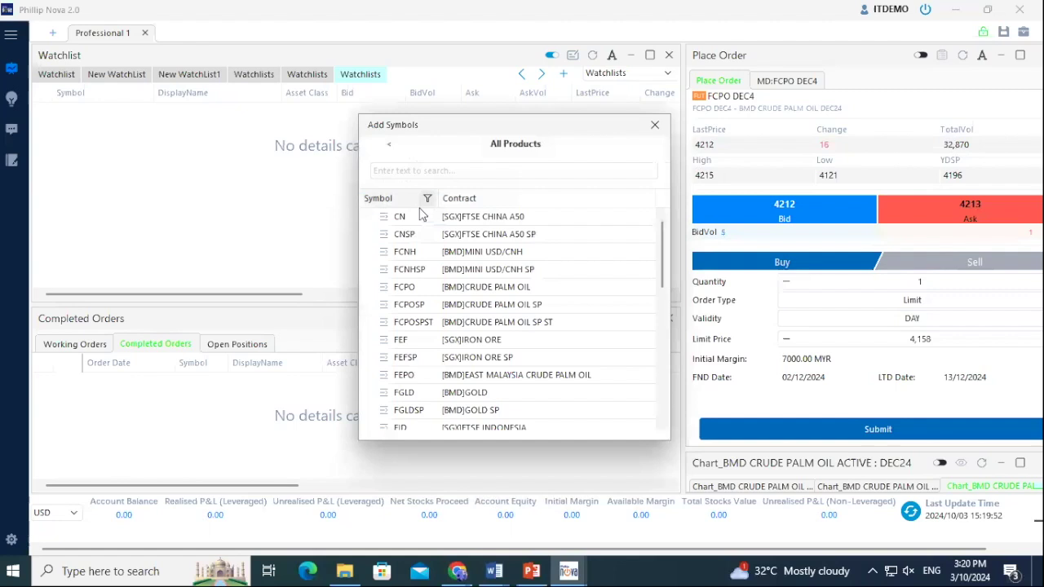
pyautogui.click(403, 290)
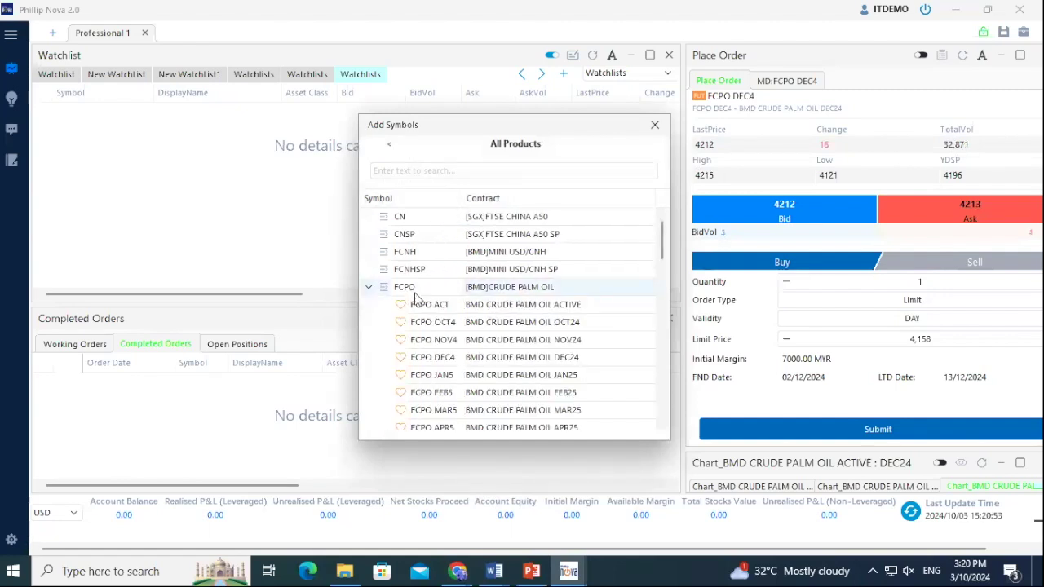
pyautogui.click(425, 308)
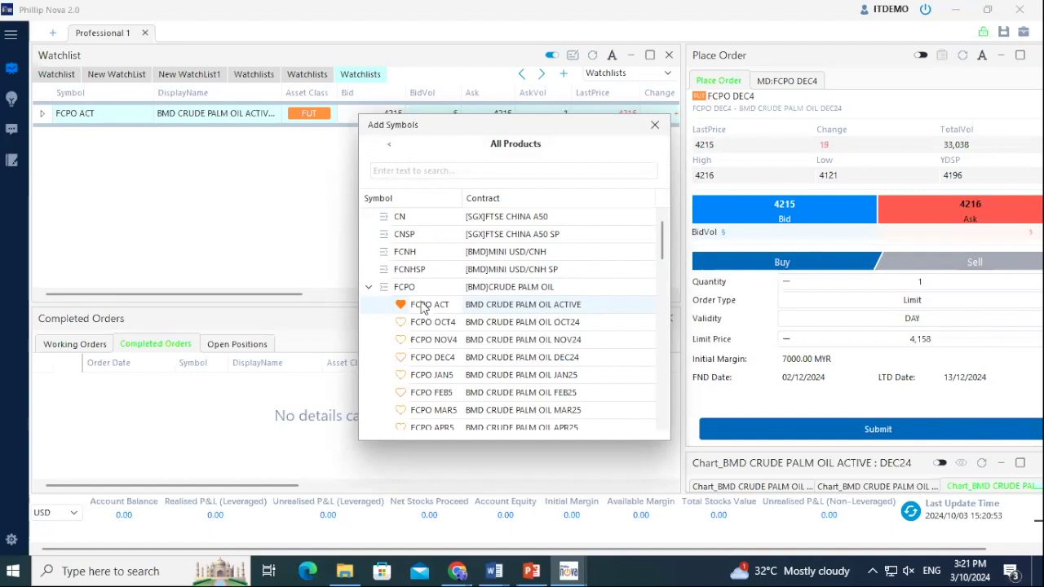
# - Collapse FCPO, expand the FGLD gold contracts and add FGLD ACT to the watchlist
pyautogui.click(368, 288)
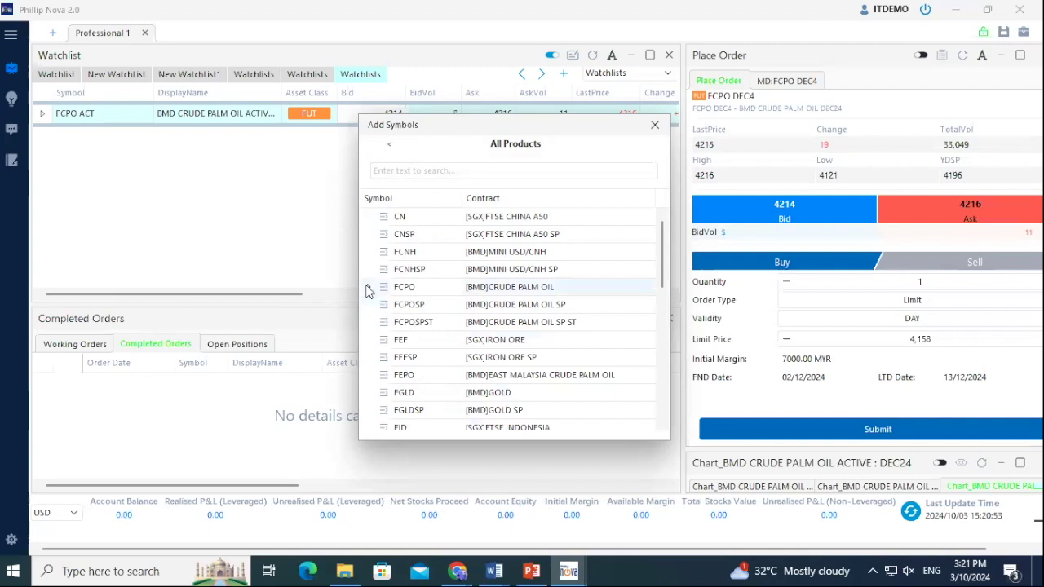
pyautogui.doubleClick(404, 395)
pyautogui.scroll(-2, 405, 391)
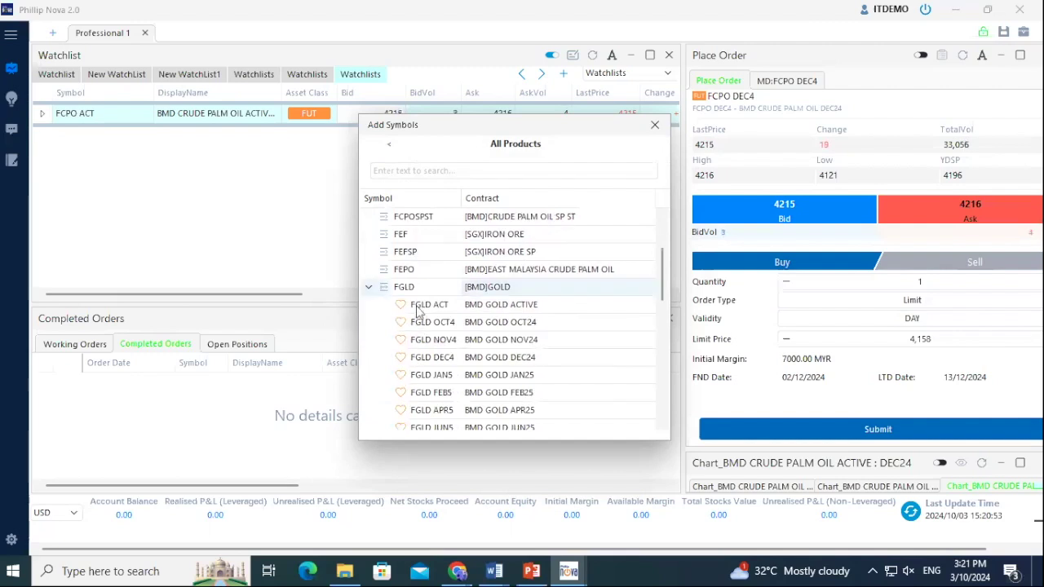
pyautogui.click(418, 308)
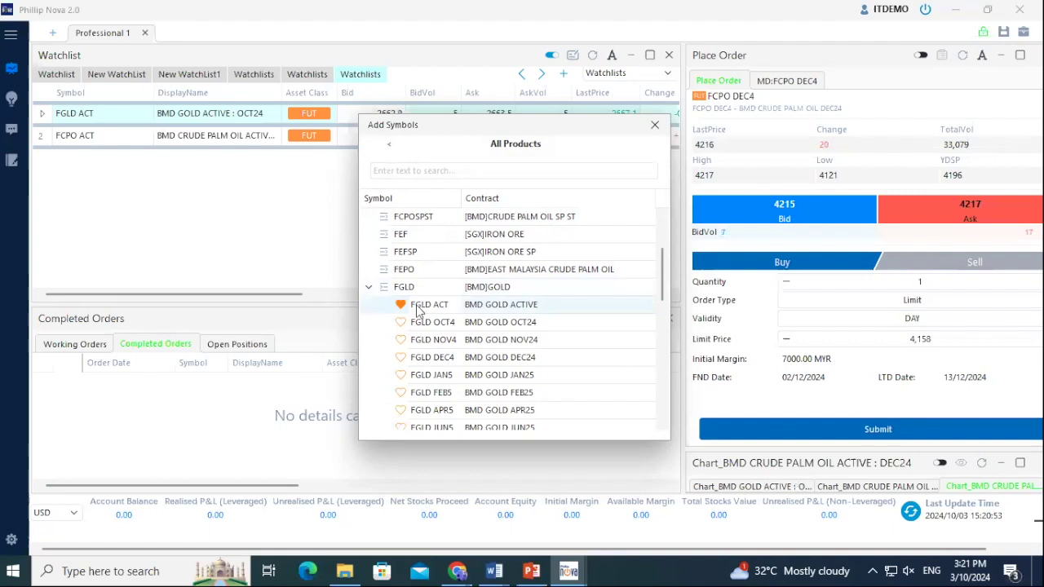
# - Close Add Symbols and turn on the Chart panel's sync so it follows the watchlist contract
pyautogui.click(654, 127)
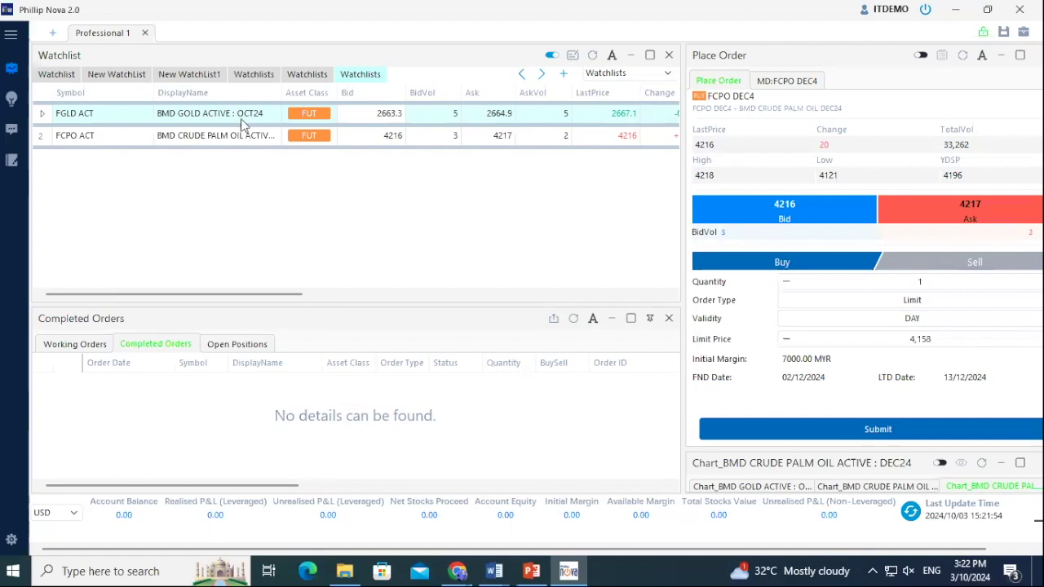
pyautogui.moveTo(241, 118); pyautogui.dragTo(231, 144)
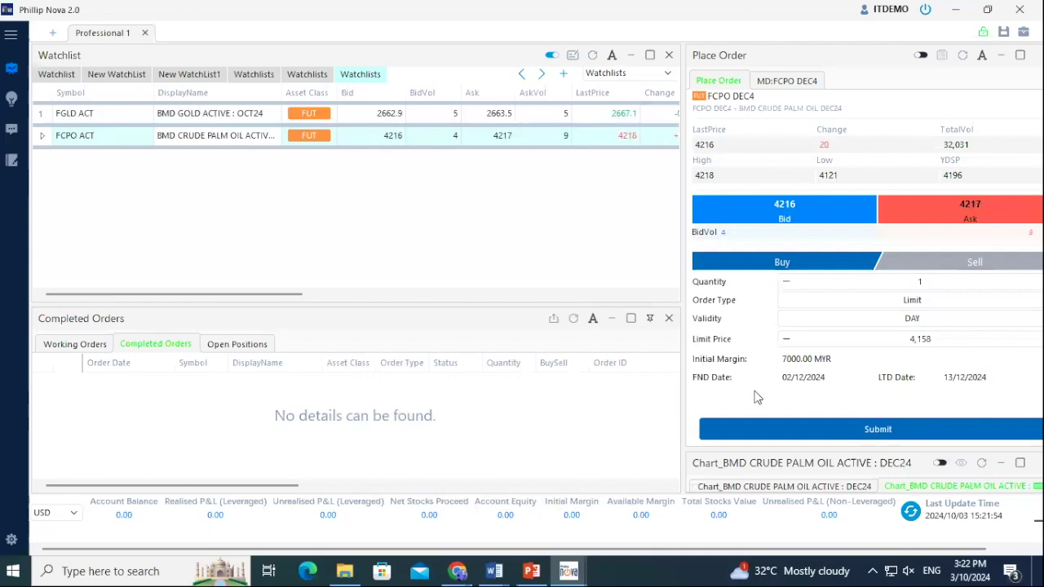
pyautogui.click(939, 464)
pyautogui.click(1021, 463)
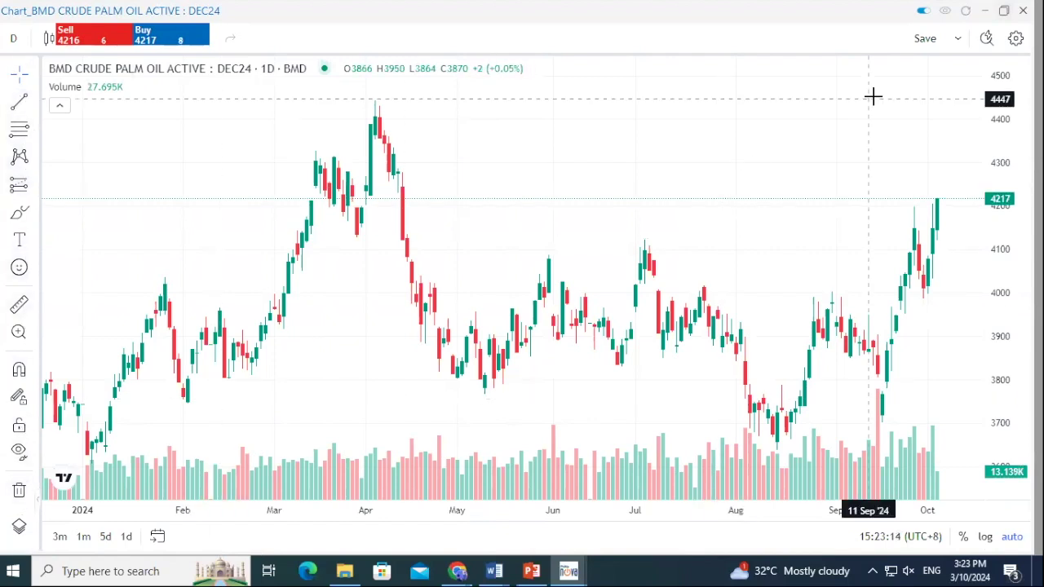
pyautogui.click(1005, 13)
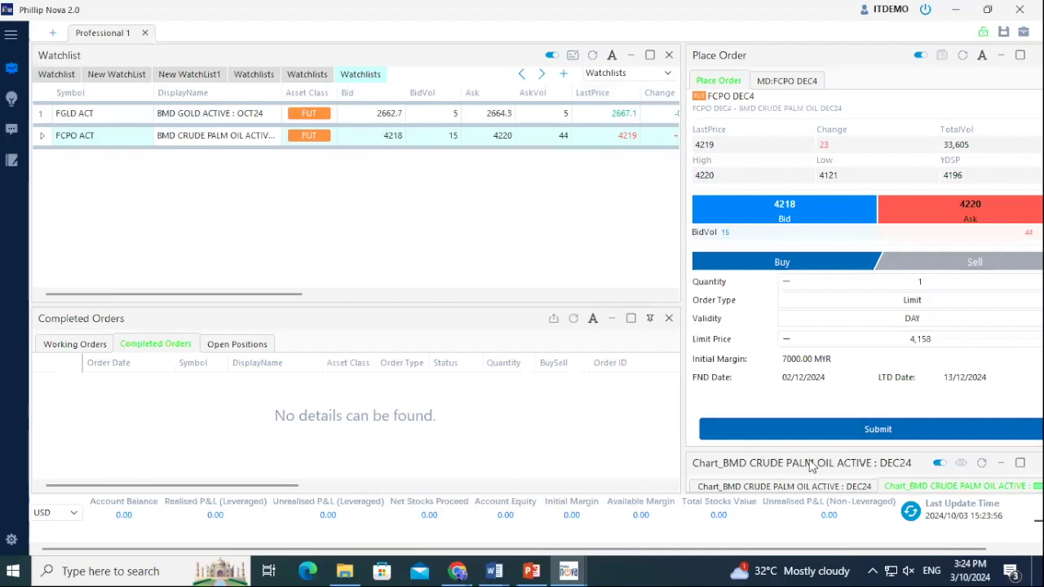
pyautogui.moveTo(811, 463); pyautogui.dragTo(709, 242)
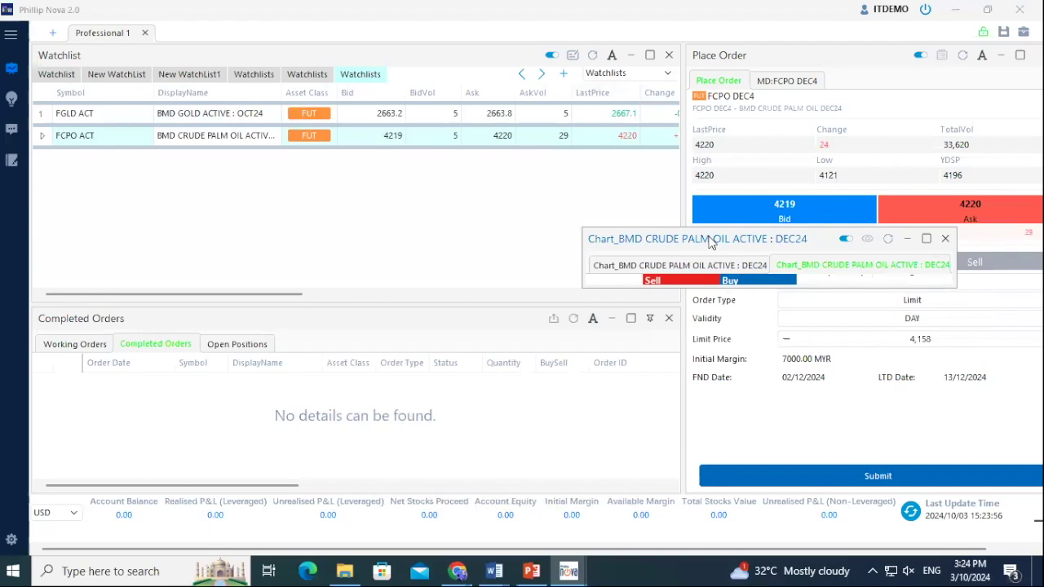
pyautogui.moveTo(710, 242); pyautogui.dragTo(875, 300)
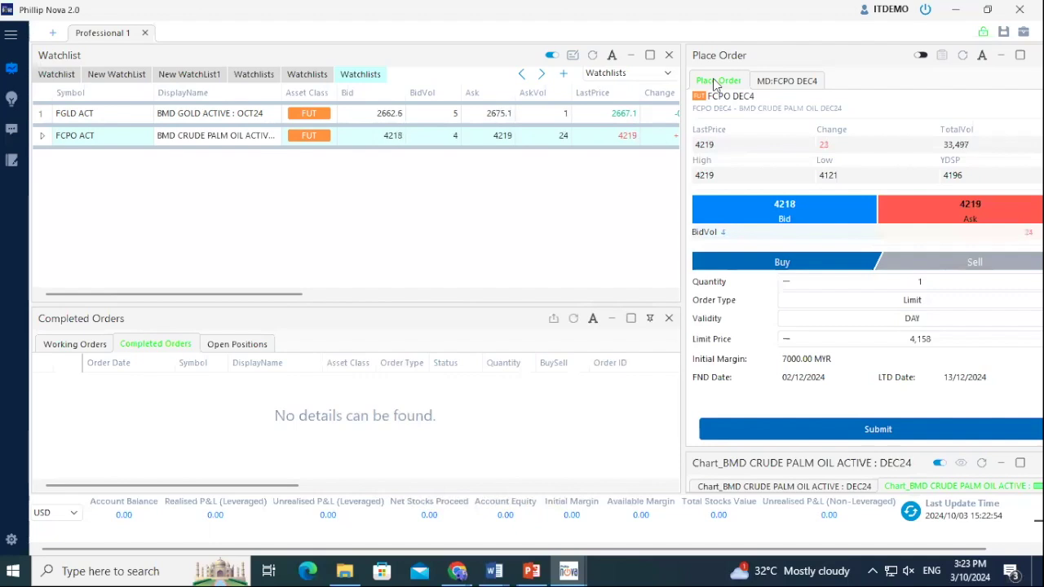
# - Sync Place Order with the watchlist, submit the 1 FCPO DEC4 buy, then cancel the confirmation
pyautogui.click(920, 56)
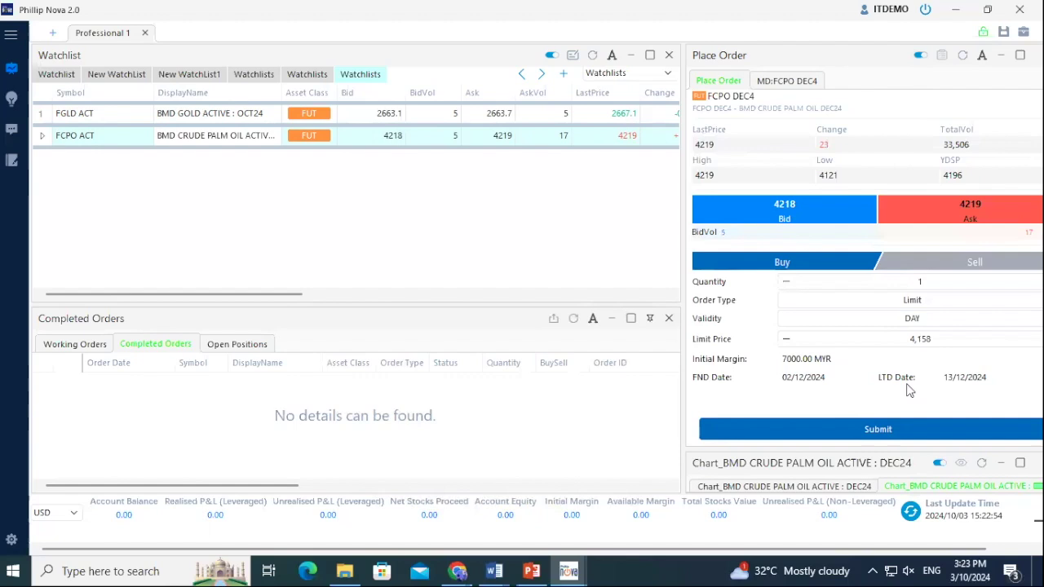
pyautogui.click(878, 429)
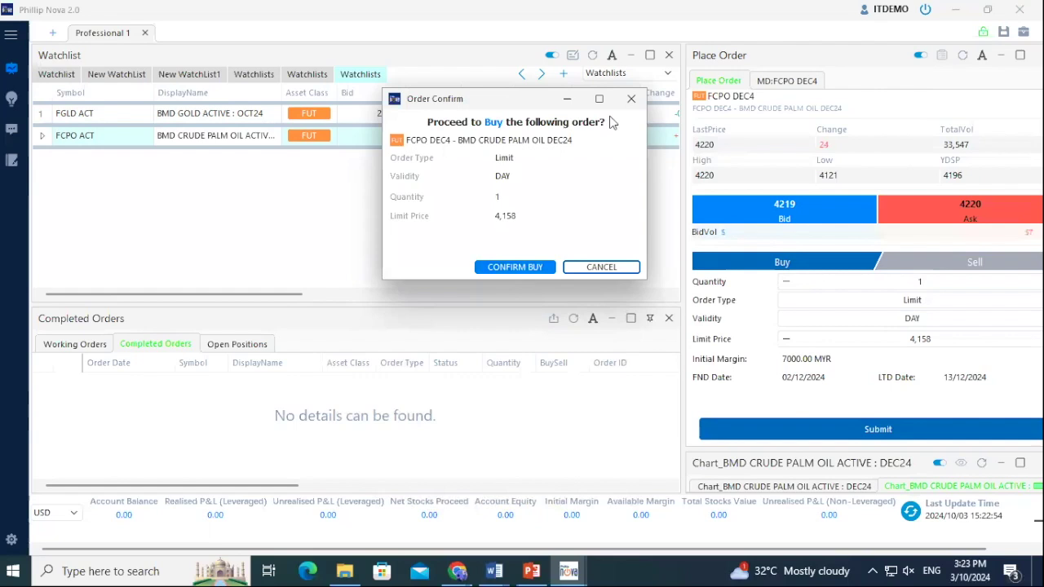
pyautogui.click(630, 100)
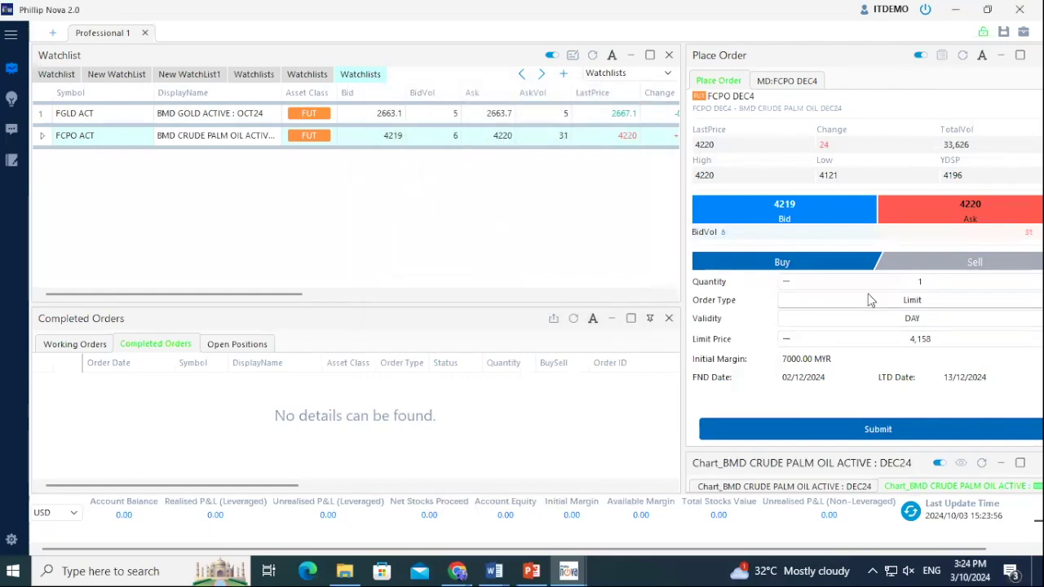
# - Show synced FCPO DEC4 market depth, then check Working Orders, Completed Orders and Open Positions
pyautogui.click(787, 80)
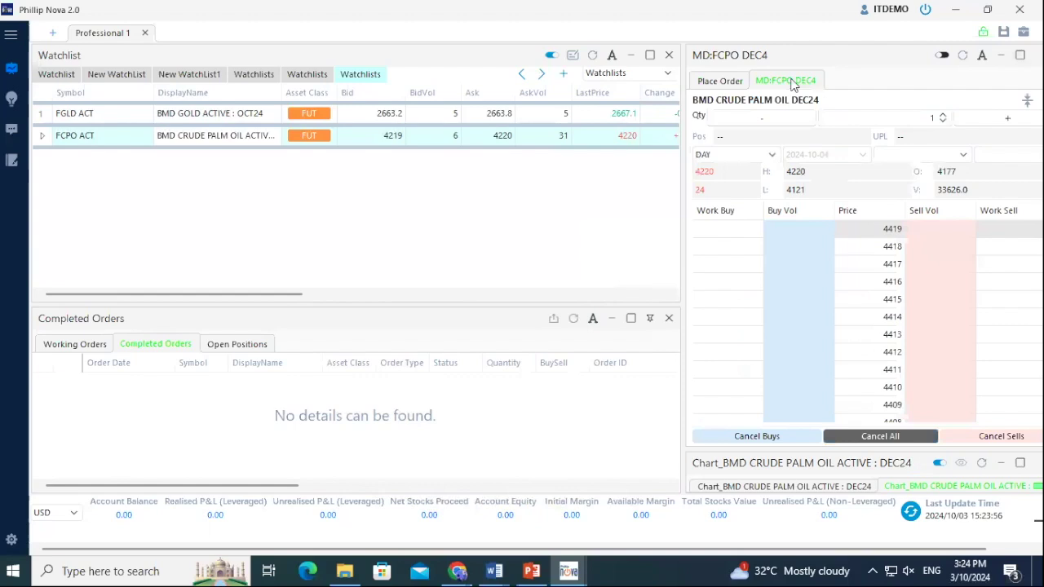
pyautogui.click(940, 56)
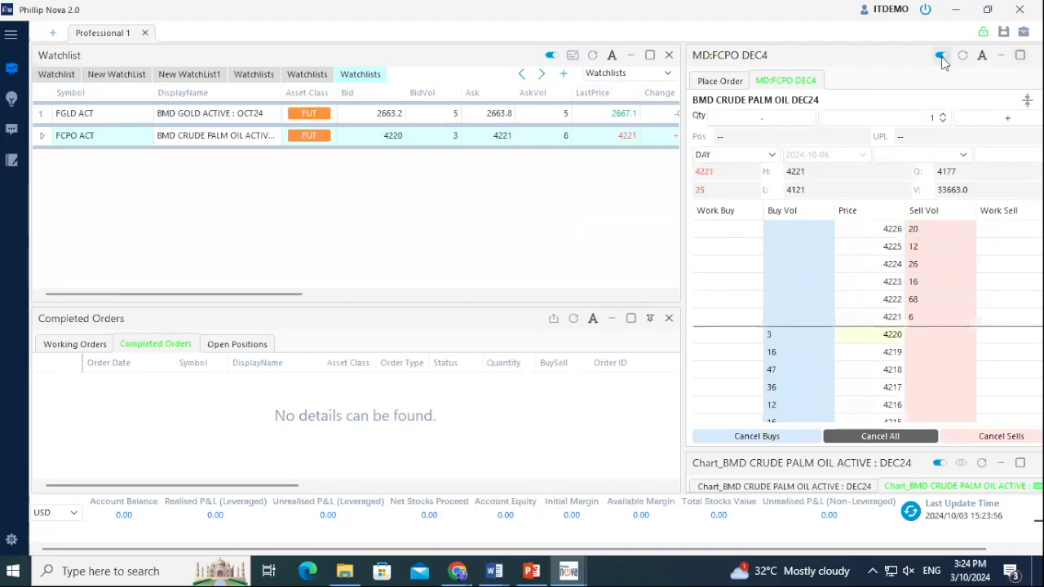
pyautogui.click(77, 348)
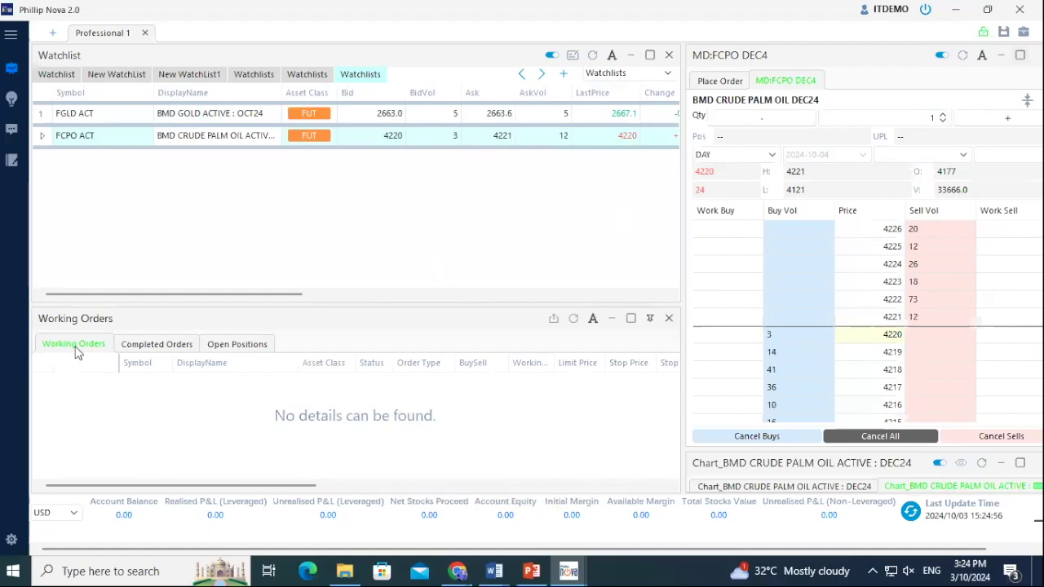
pyautogui.click(162, 346)
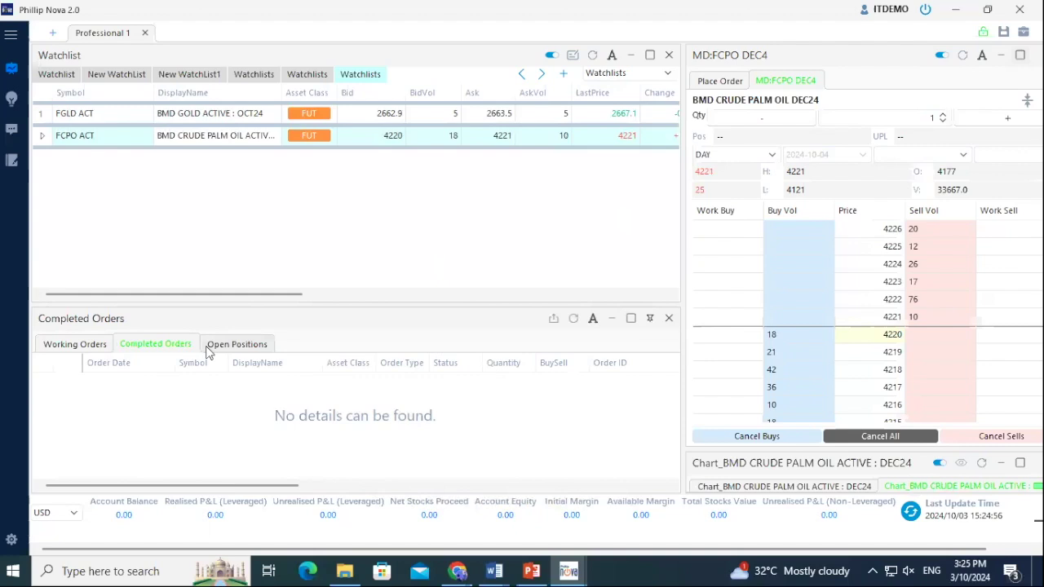
pyautogui.click(238, 344)
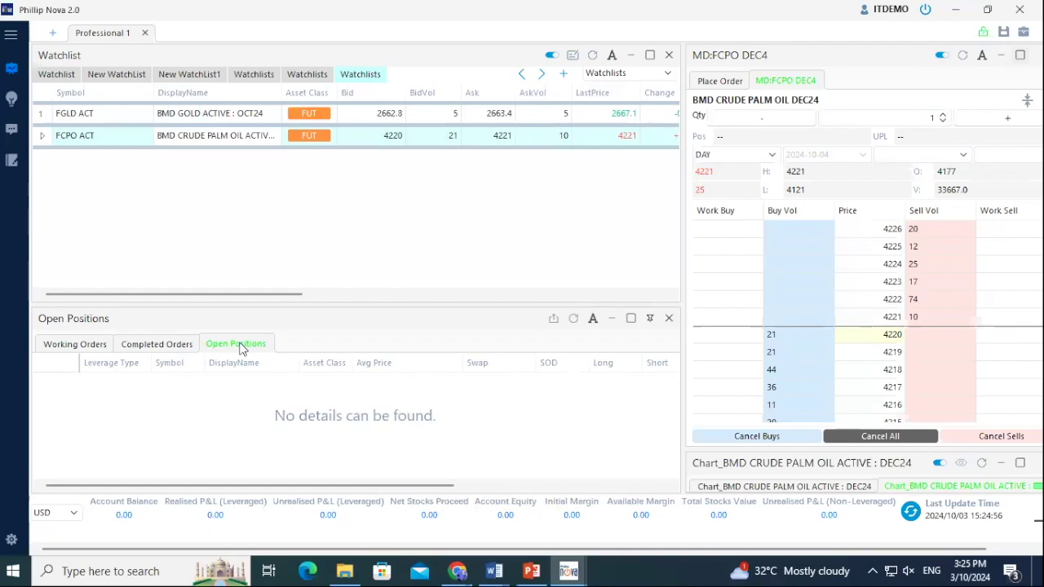
pyautogui.click(73, 516)
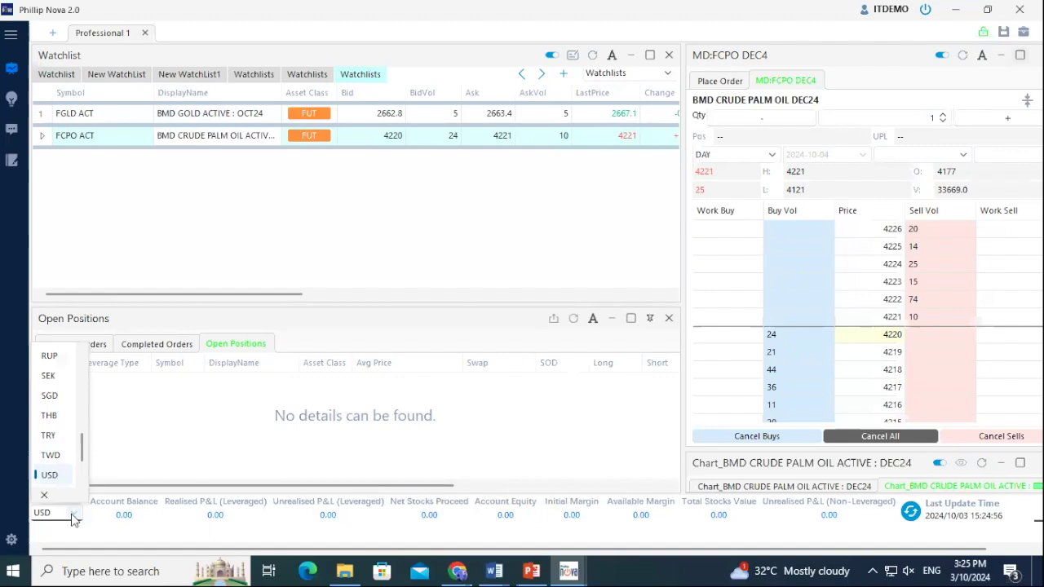
pyautogui.click(122, 521)
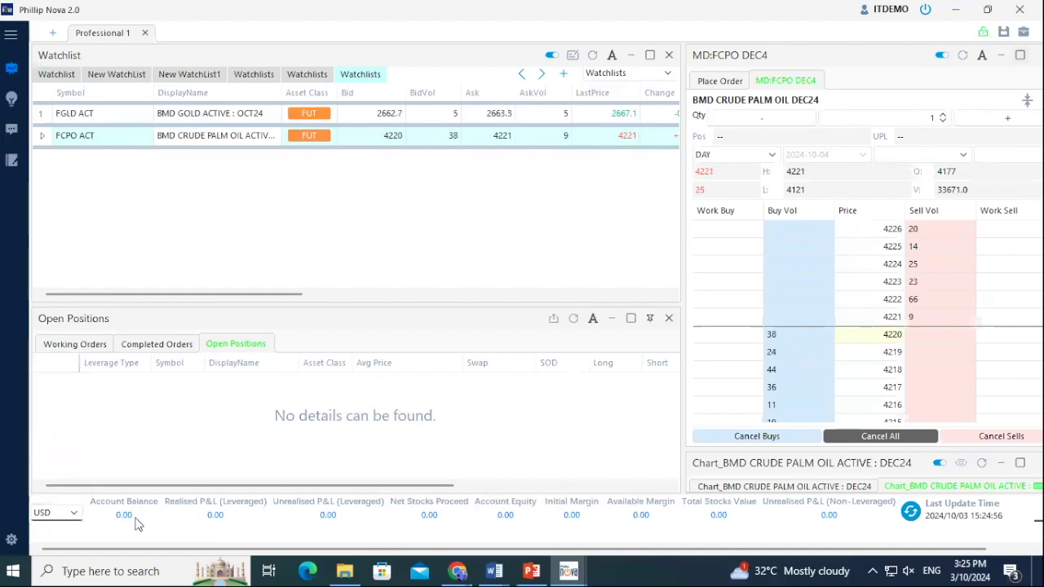